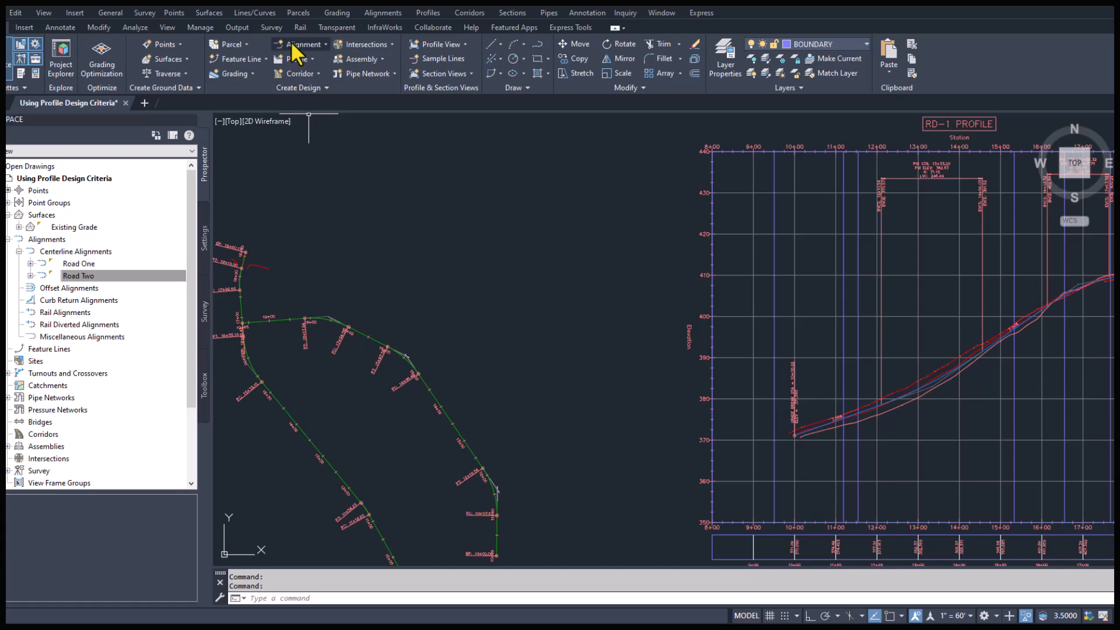
# Step: Split model space into two vertical viewports and frame the Road One profile view in one of them
pyautogui.click(163, 27)
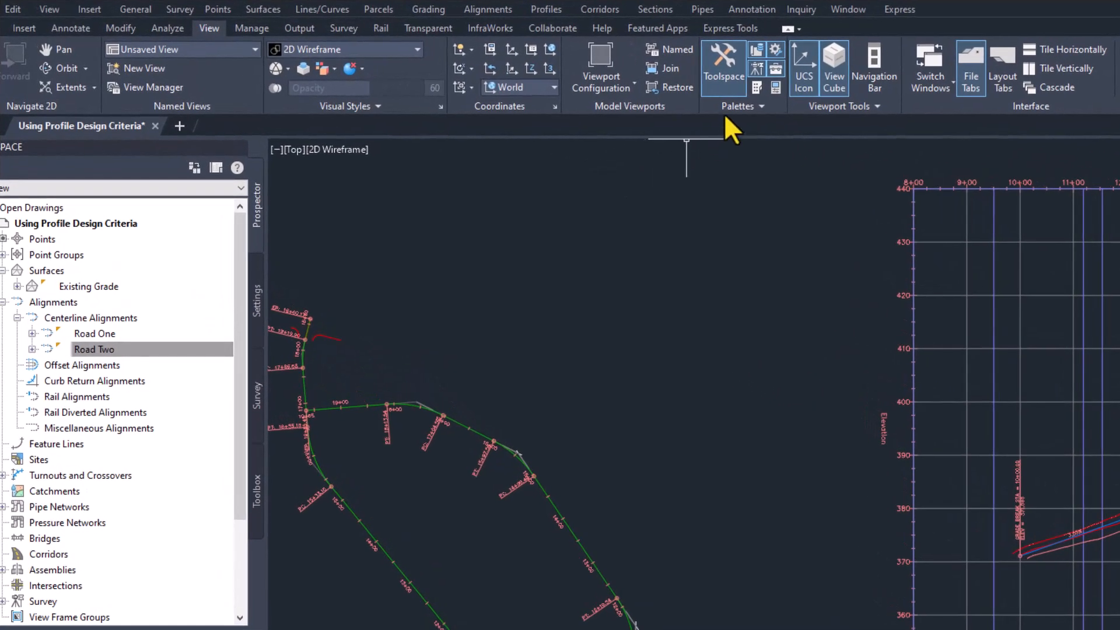
pyautogui.click(633, 83)
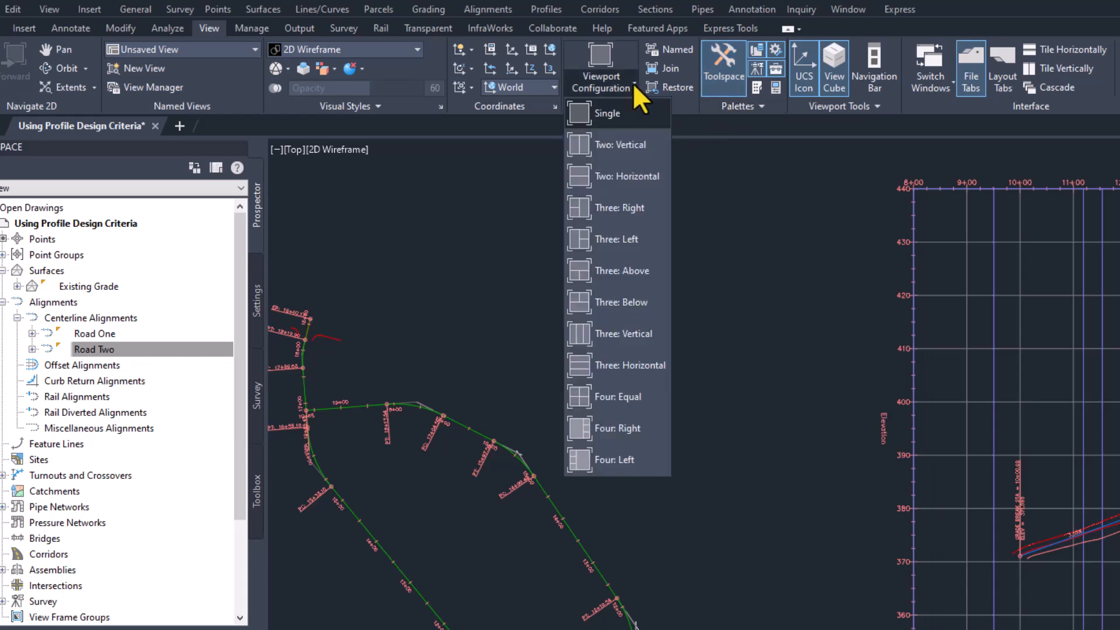
pyautogui.click(610, 144)
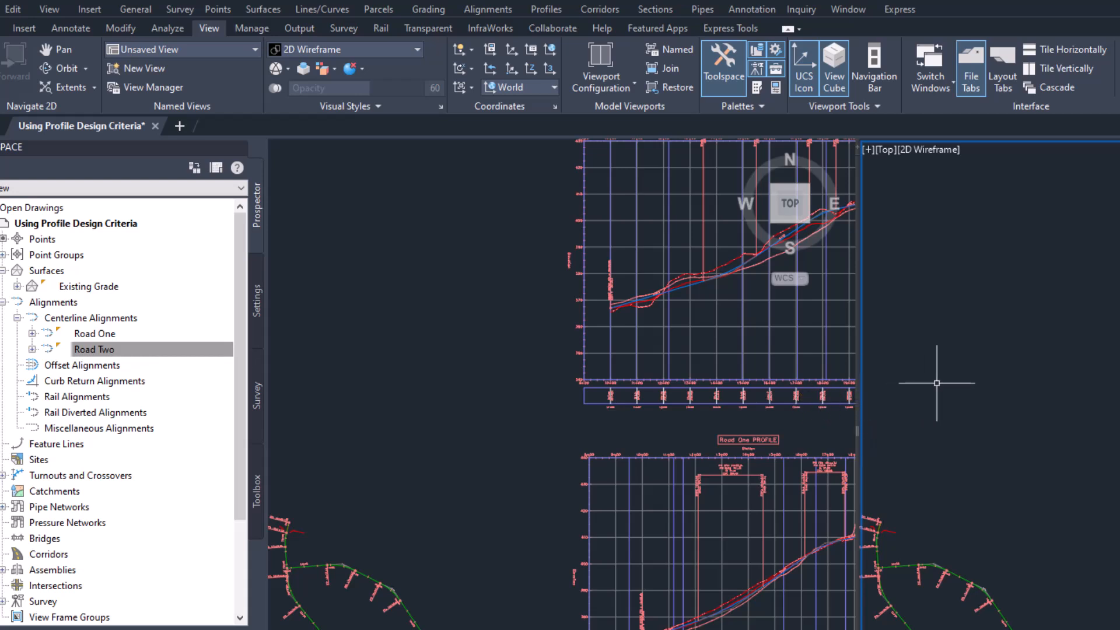
pyautogui.scroll(-2, 939, 404)
pyautogui.scroll(2, 1092, 568)
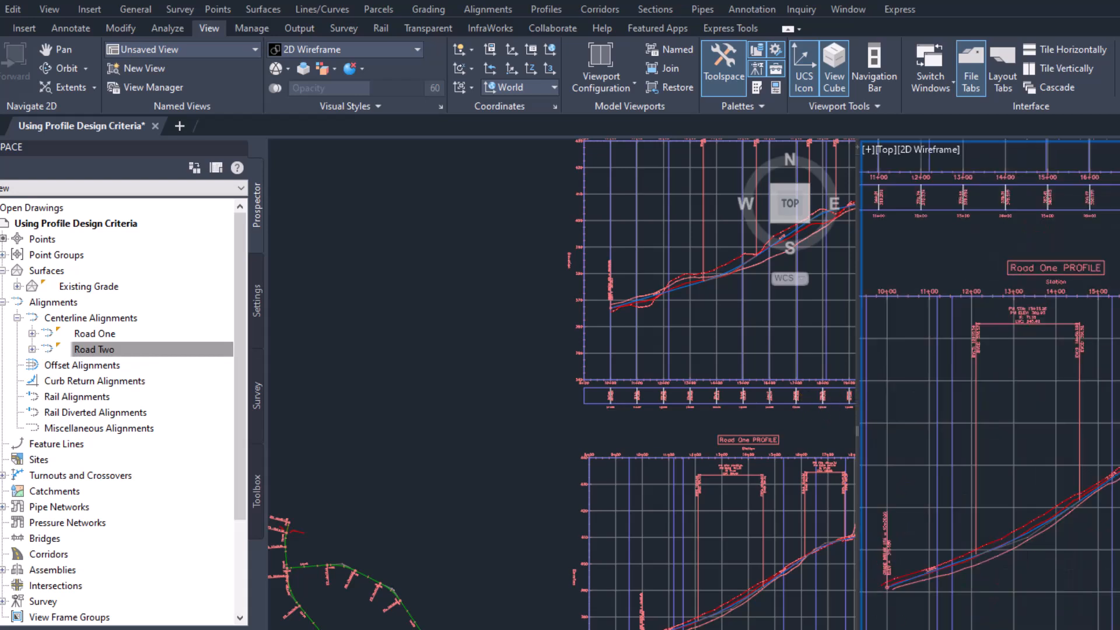
pyautogui.scroll(-3, 1093, 568)
pyautogui.scroll(2, 1081, 566)
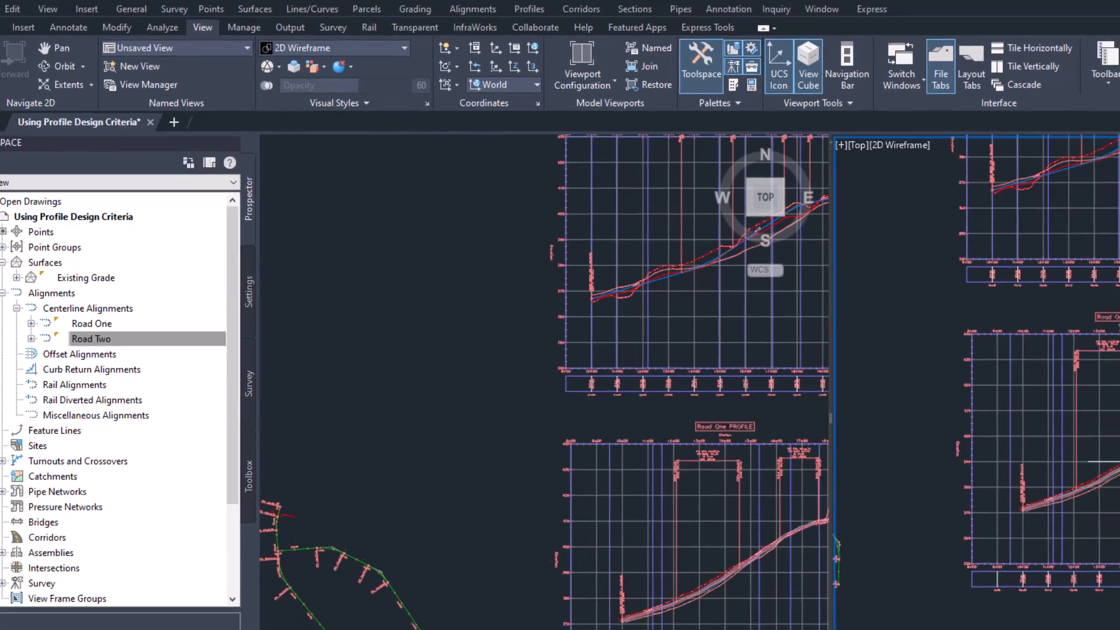
pyautogui.scroll(2, 942, 387)
# Step: Activate the other viewport and frame the two road centerline alignments in plan
pyautogui.click(668, 460)
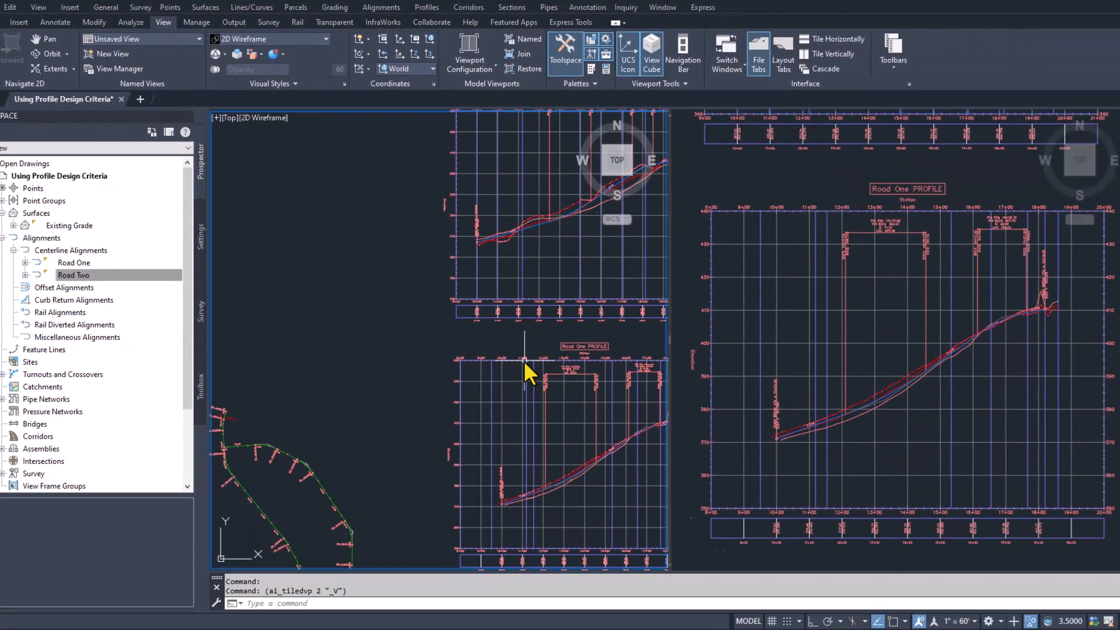
pyautogui.scroll(-2, 523, 360)
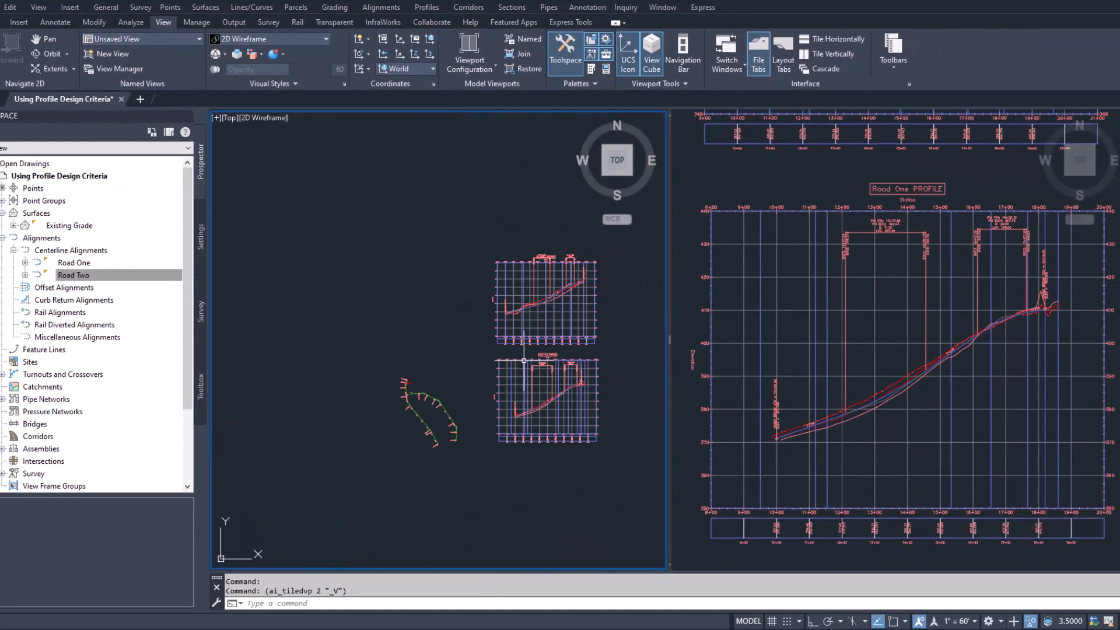
pyautogui.scroll(4, 441, 424)
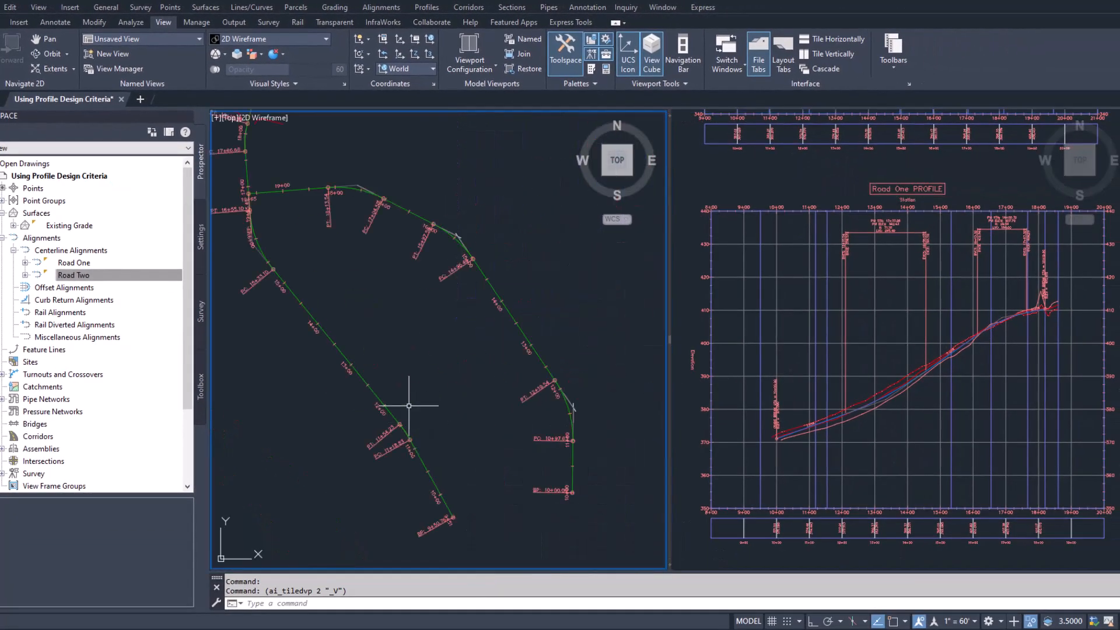
pyautogui.scroll(-1, 397, 393)
pyautogui.scroll(1, 344, 380)
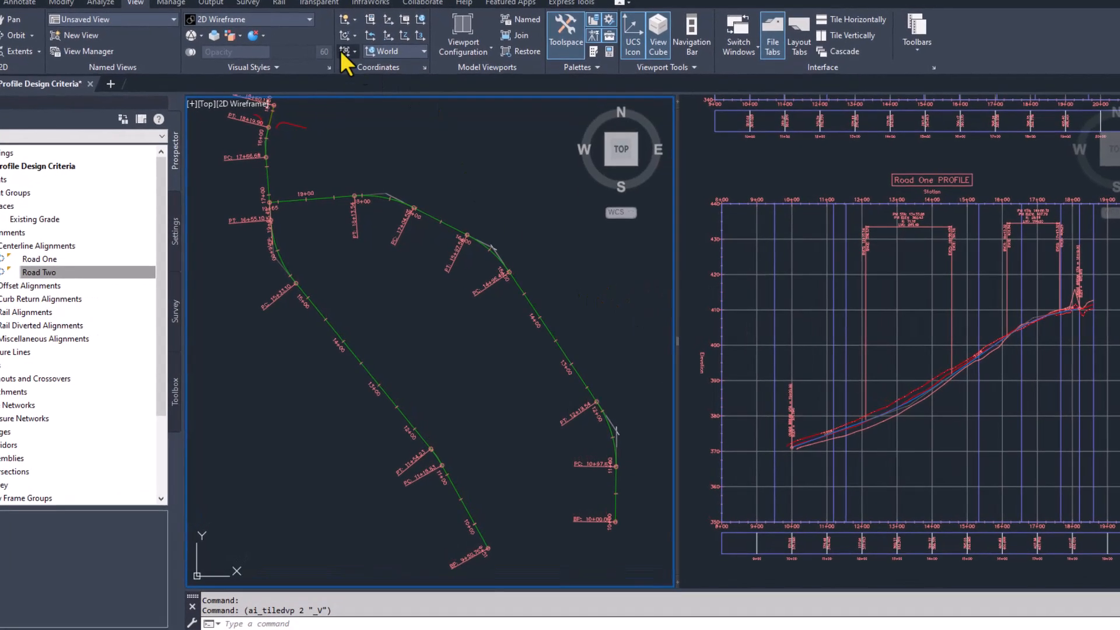
# Step: Turn on the Station Tracker for the current viewport only and try it with the Road One profile viewport active
pyautogui.click(102, 3)
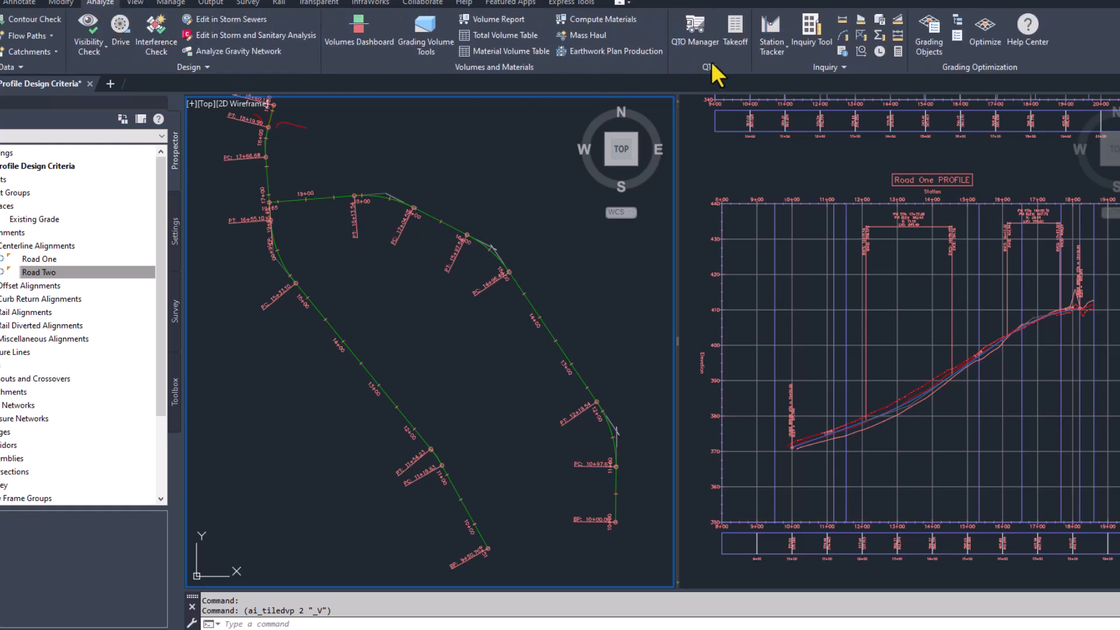
pyautogui.click(780, 48)
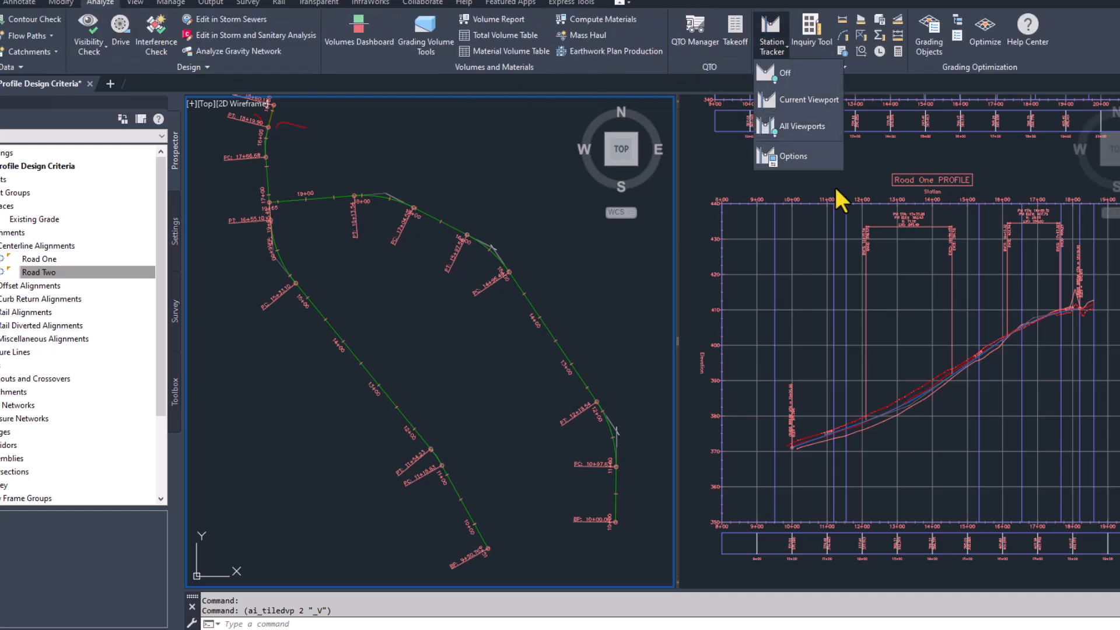
pyautogui.click(798, 100)
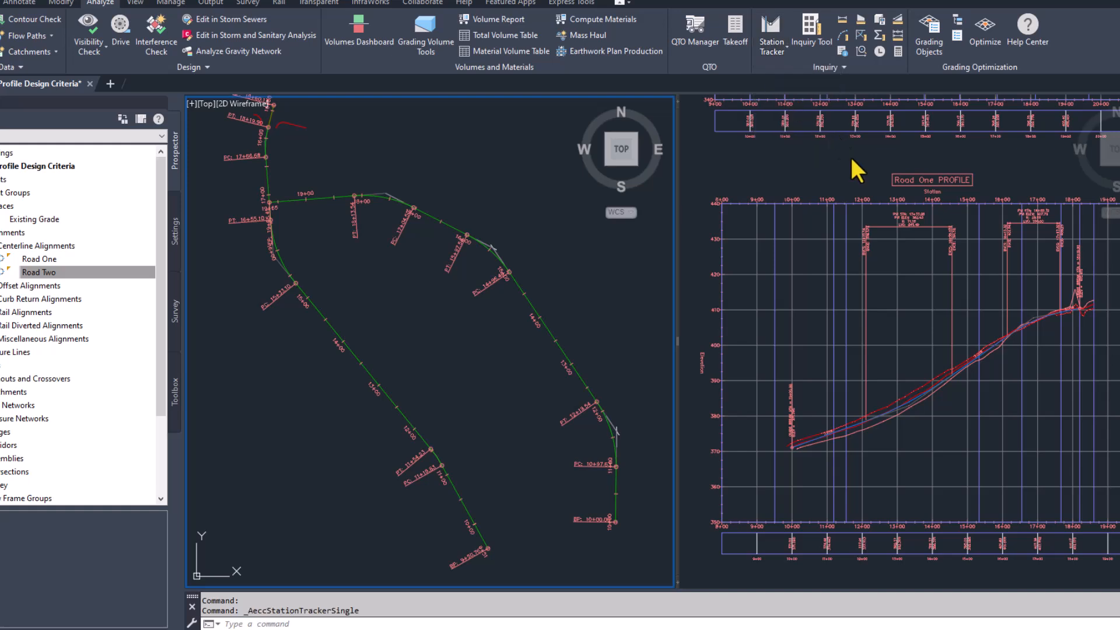
pyautogui.click(858, 287)
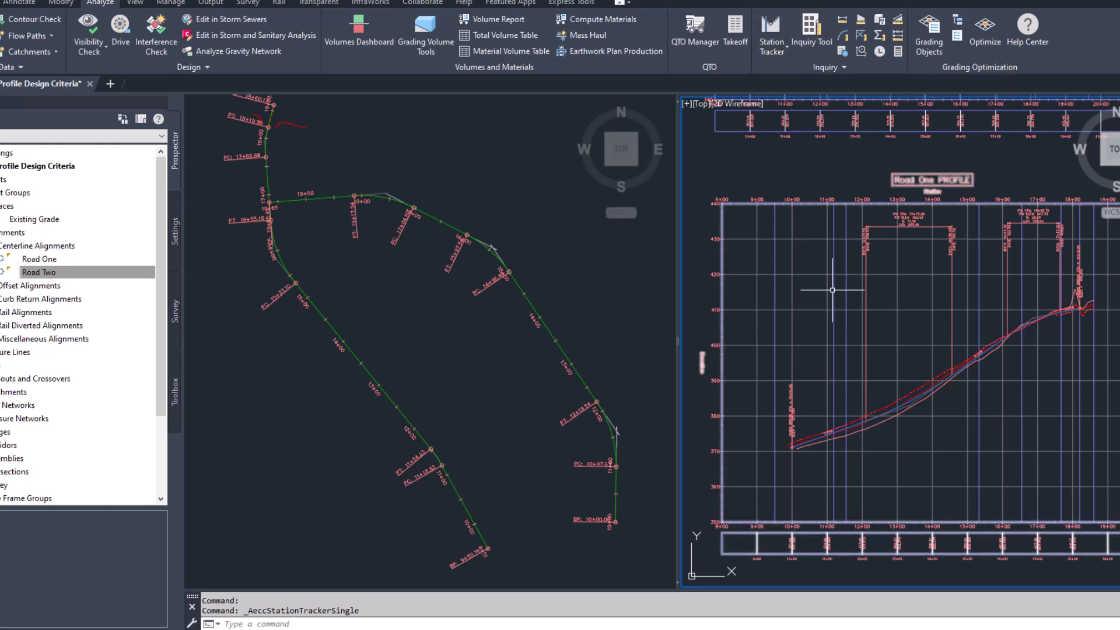
# Step: Set the Station Tracker to all viewports, trace stations along the profile and the plan alignment, and turn the tracker off
pyautogui.click(788, 50)
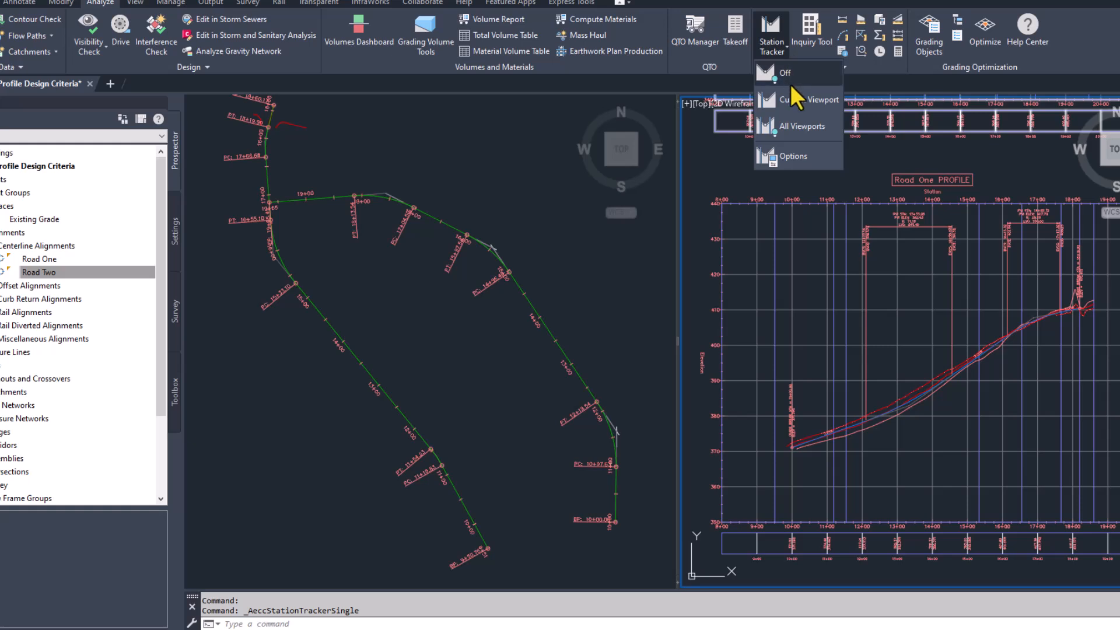
pyautogui.click(794, 126)
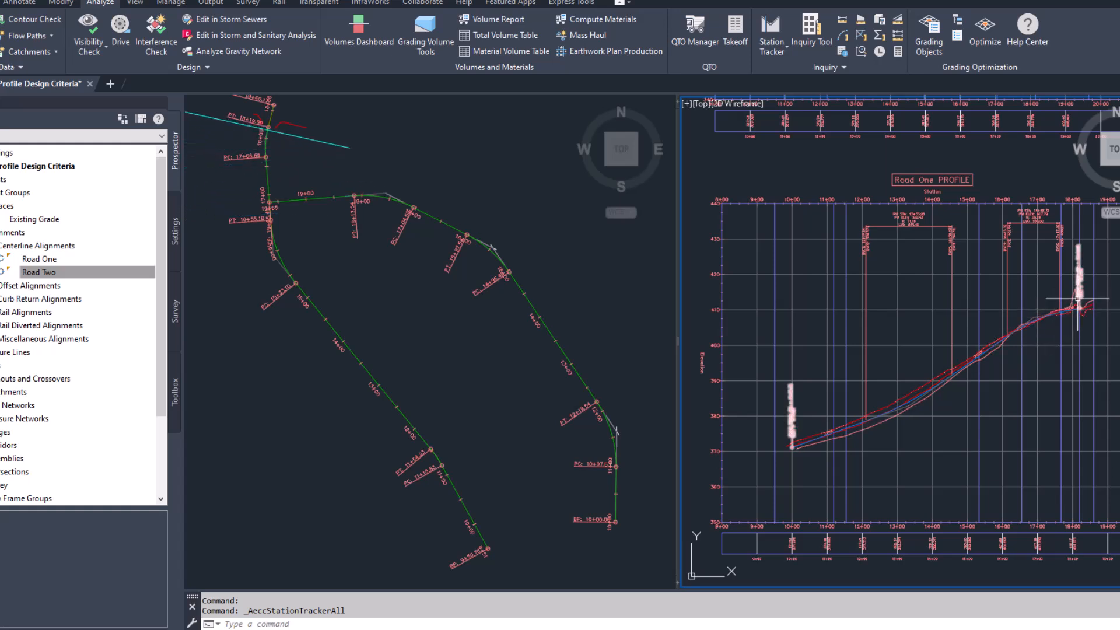
pyautogui.click(605, 305)
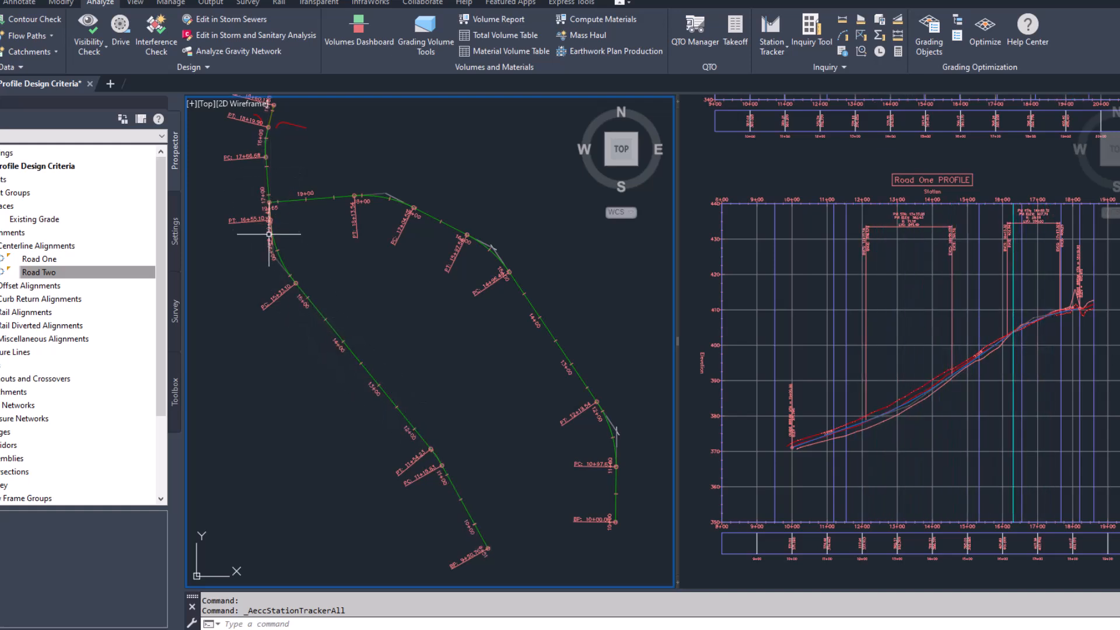
pyautogui.moveTo(298, 246)
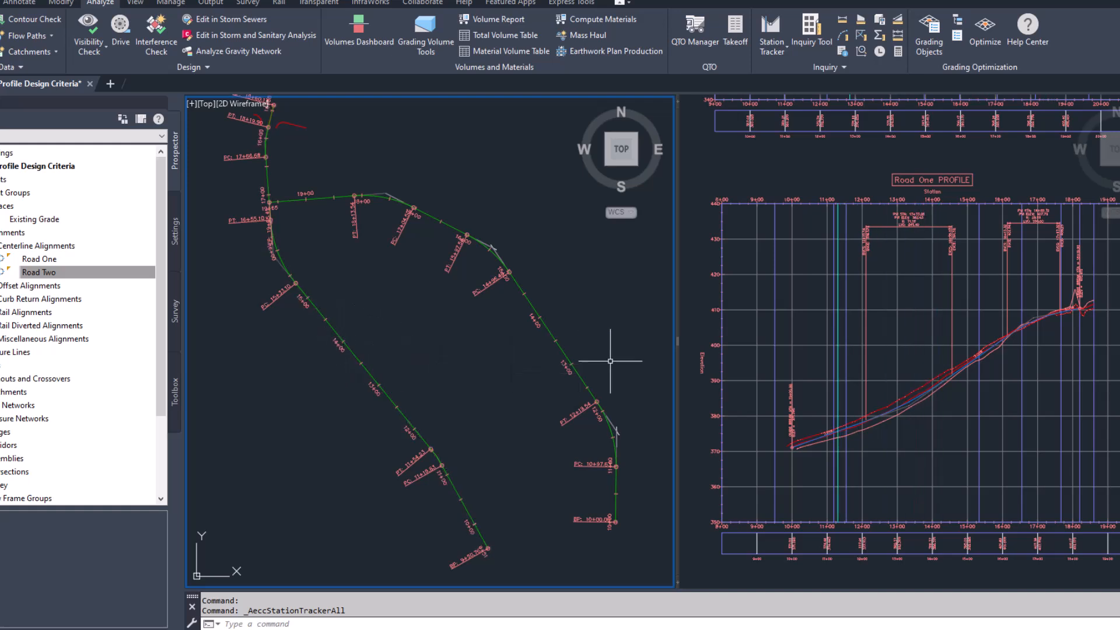
pyautogui.press('Escape')
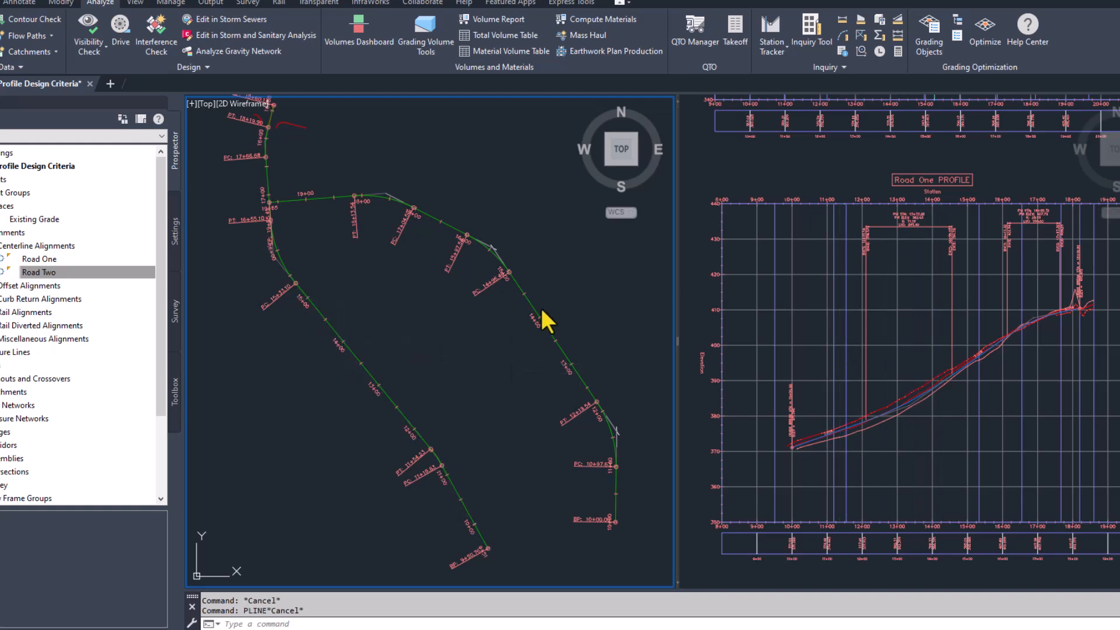
pyautogui.click(782, 47)
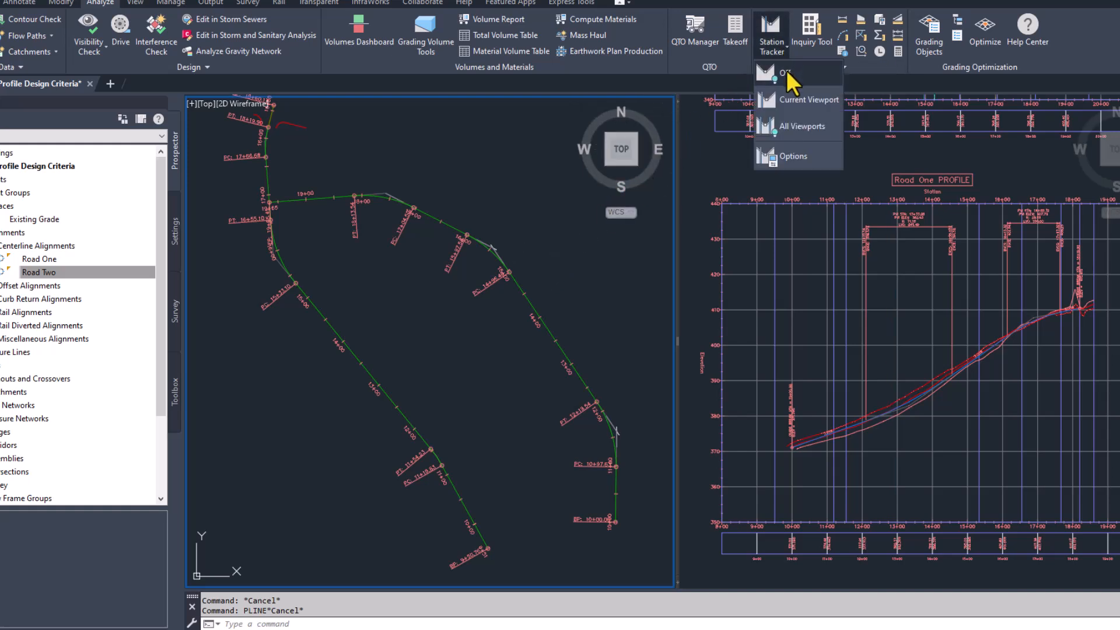
pyautogui.click(784, 73)
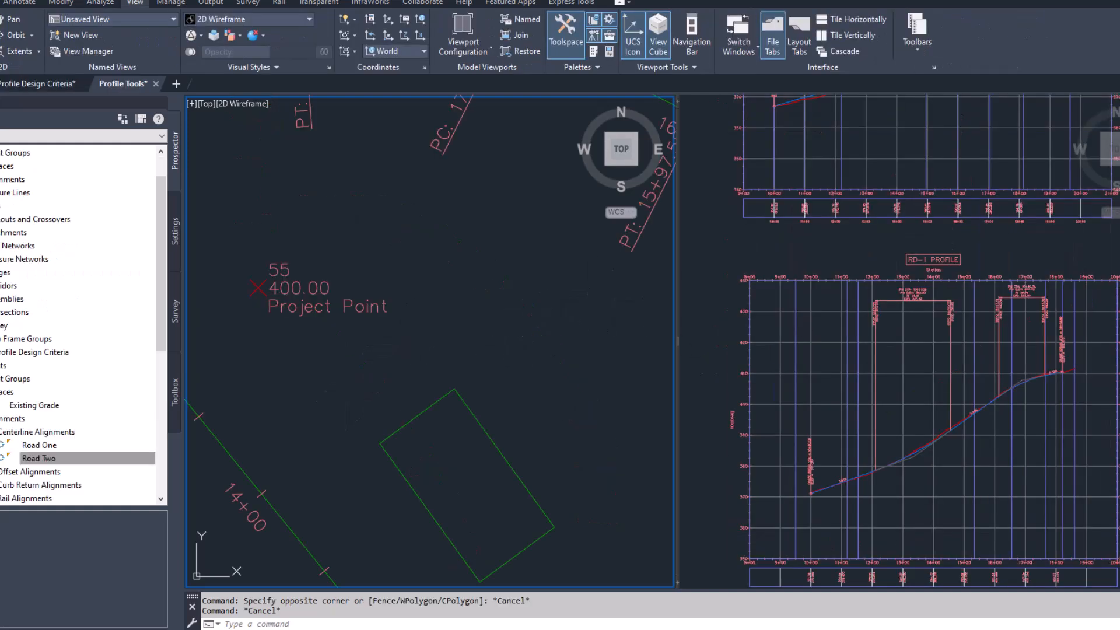
# Step: Project COGO point 55 onto the RD-1 profile view using the Basic style, its object elevation and the Basic label style
pyautogui.scroll(-2, 618, 382)
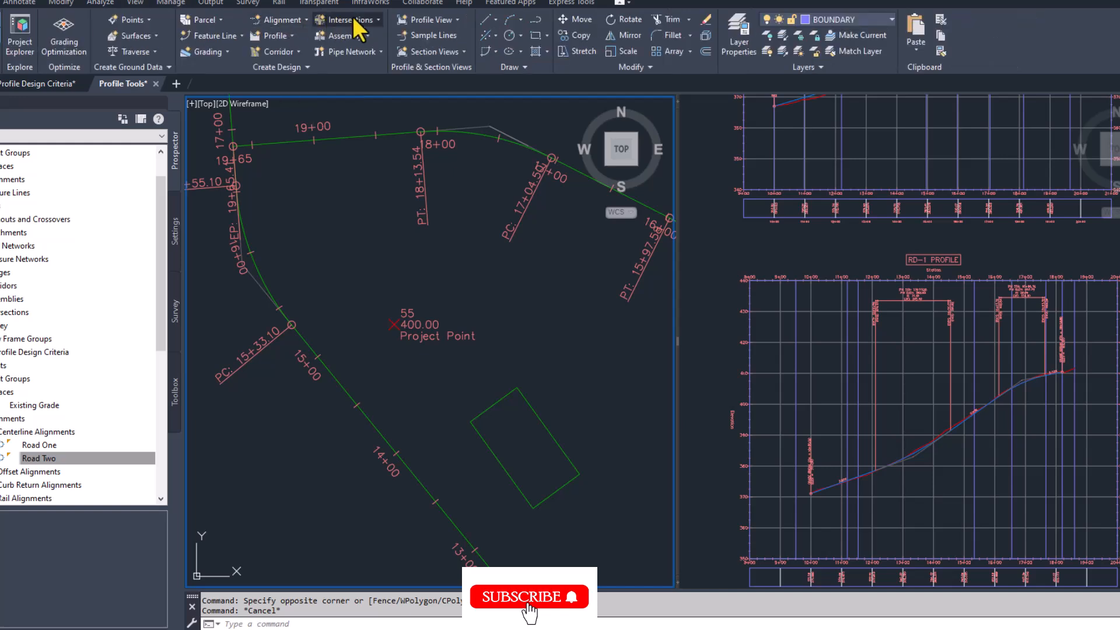
pyautogui.click(457, 20)
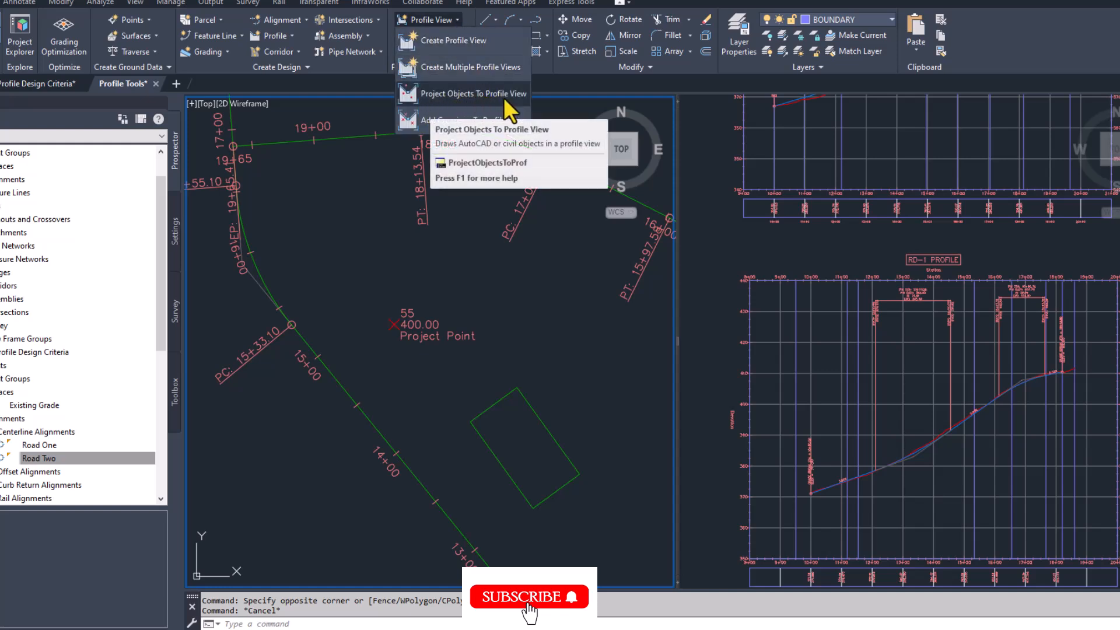
pyautogui.click(445, 95)
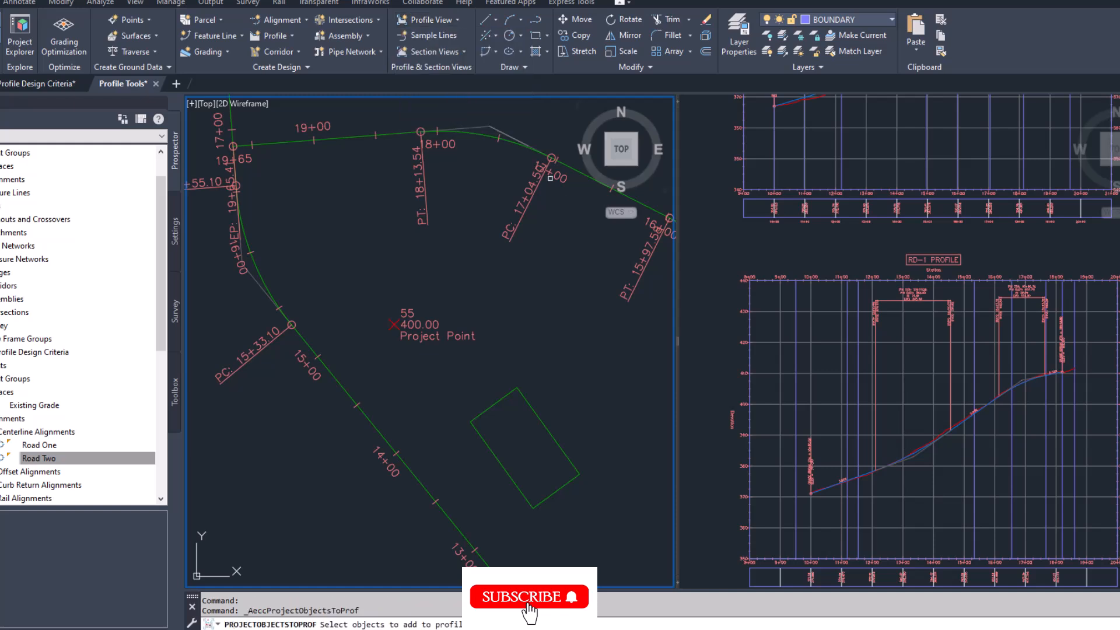
pyautogui.click(526, 400)
pyautogui.click(465, 335)
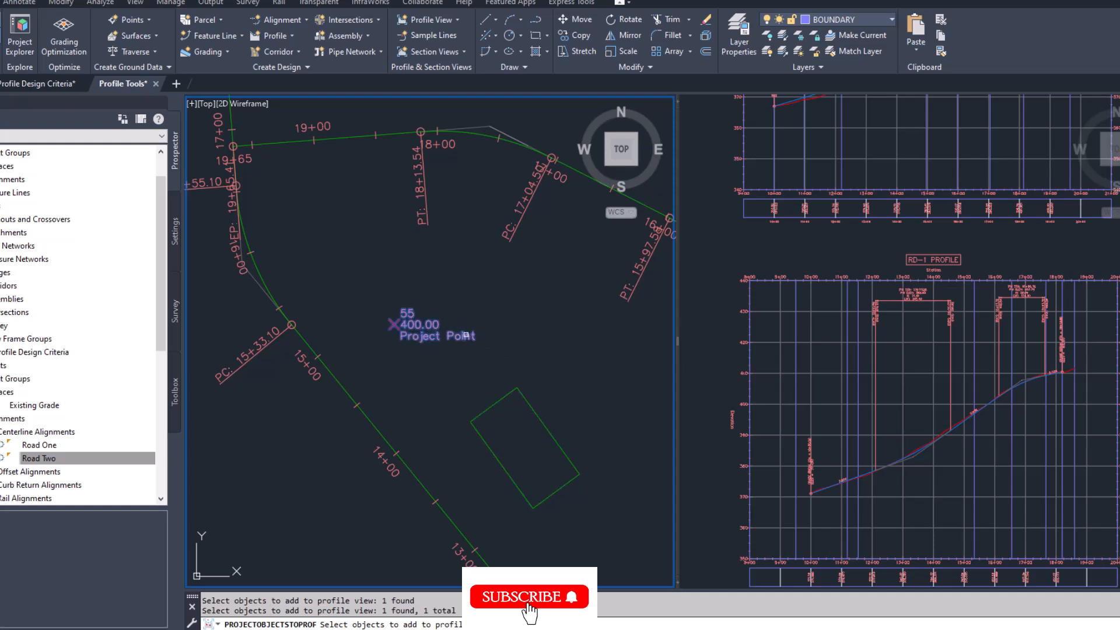
pyautogui.press('Return')
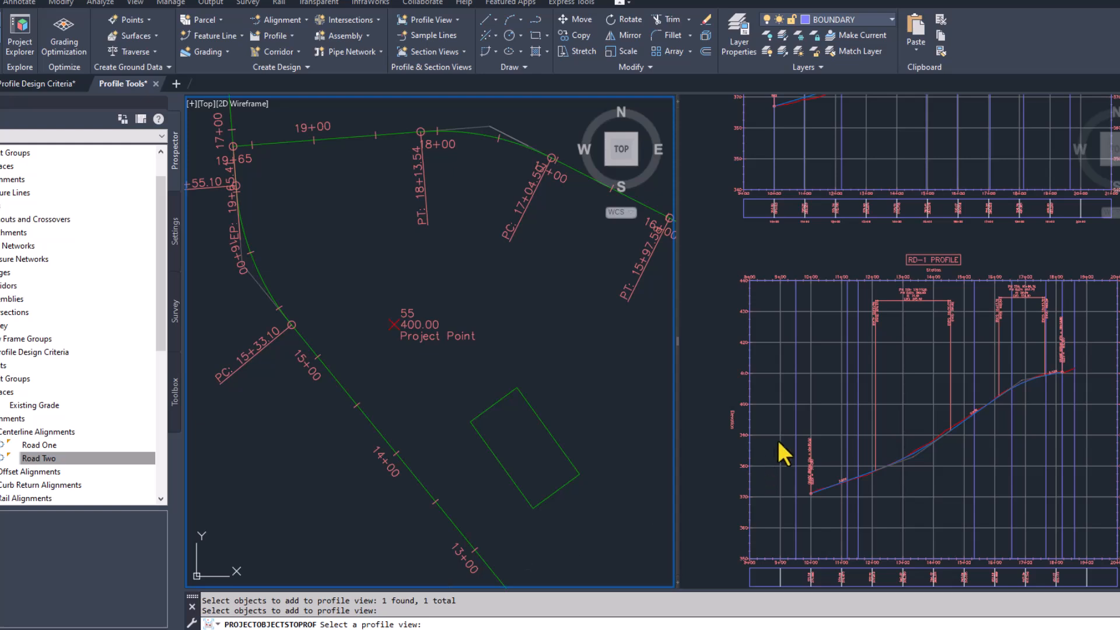
pyautogui.click(781, 413)
pyautogui.click(788, 405)
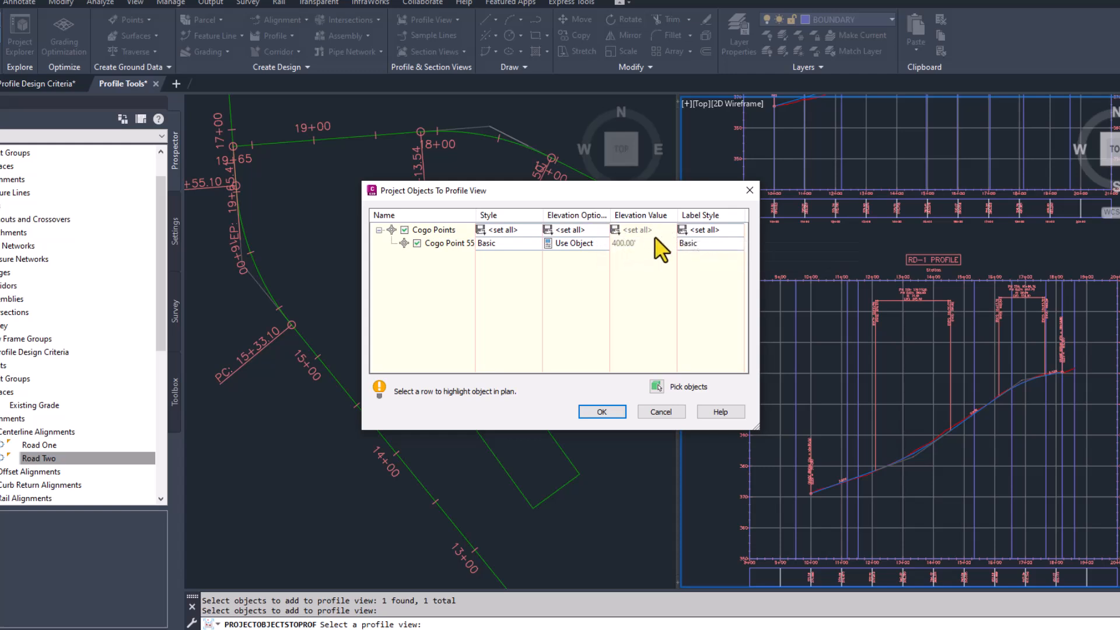
pyautogui.click(602, 410)
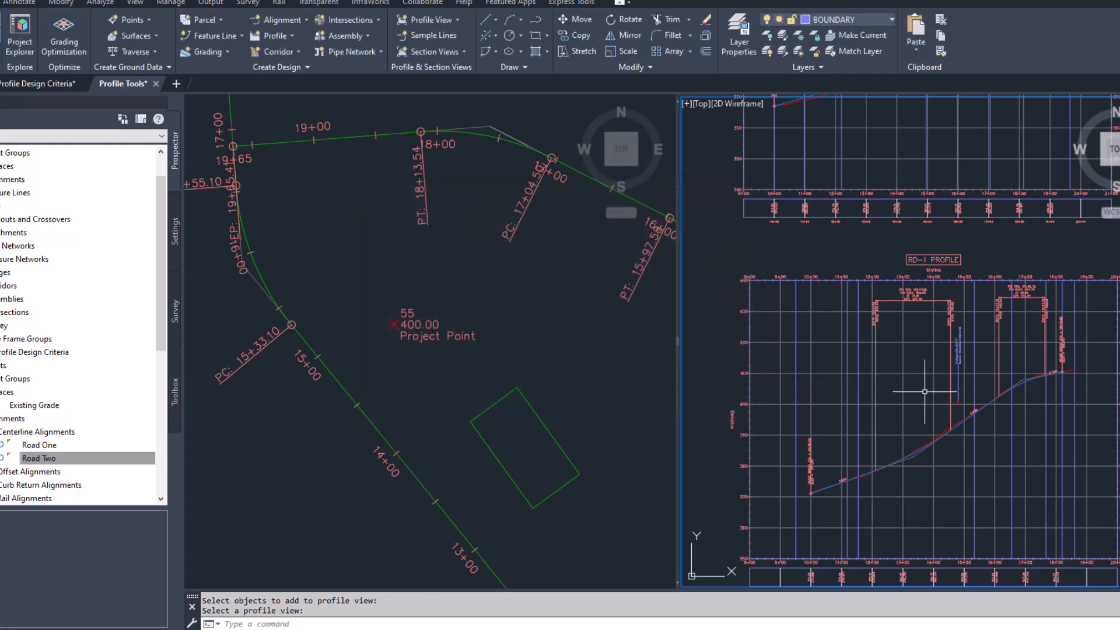
# Step: Examine how the COGO point and the building rectangle are projected in the RD-1 profile view
pyautogui.scroll(5, 972, 377)
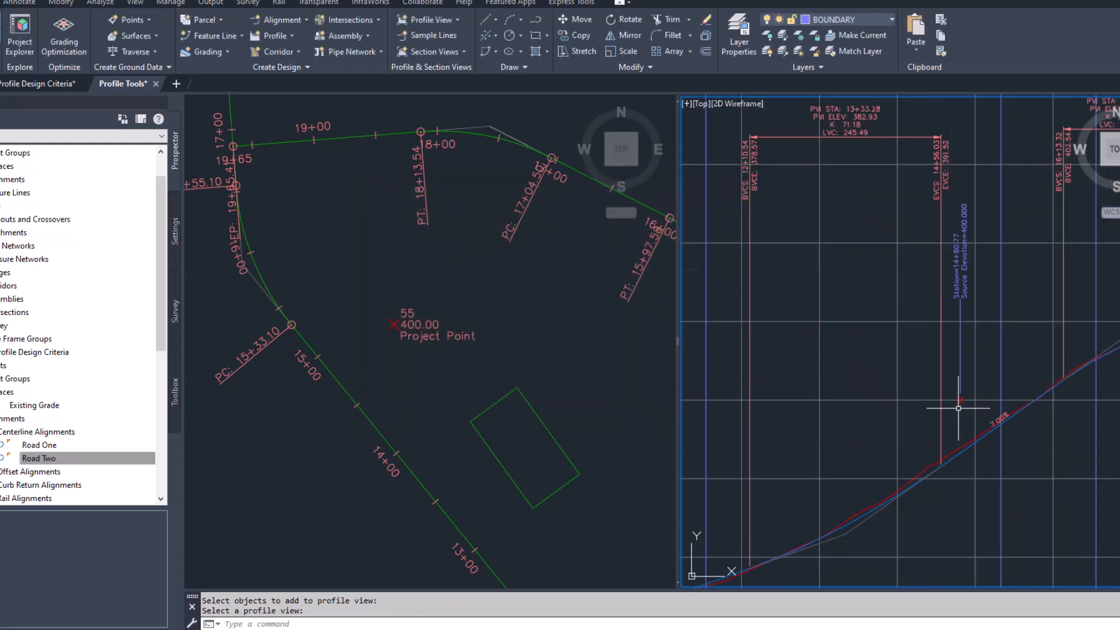
pyautogui.scroll(-3, 971, 404)
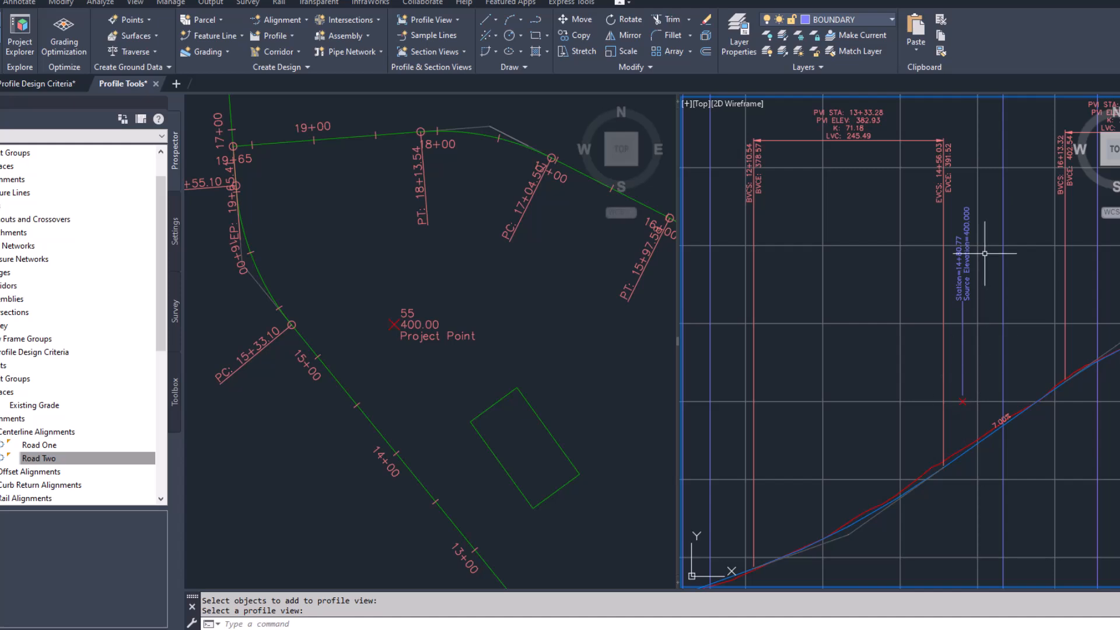
pyautogui.scroll(-2, 982, 260)
pyautogui.scroll(-2, 983, 260)
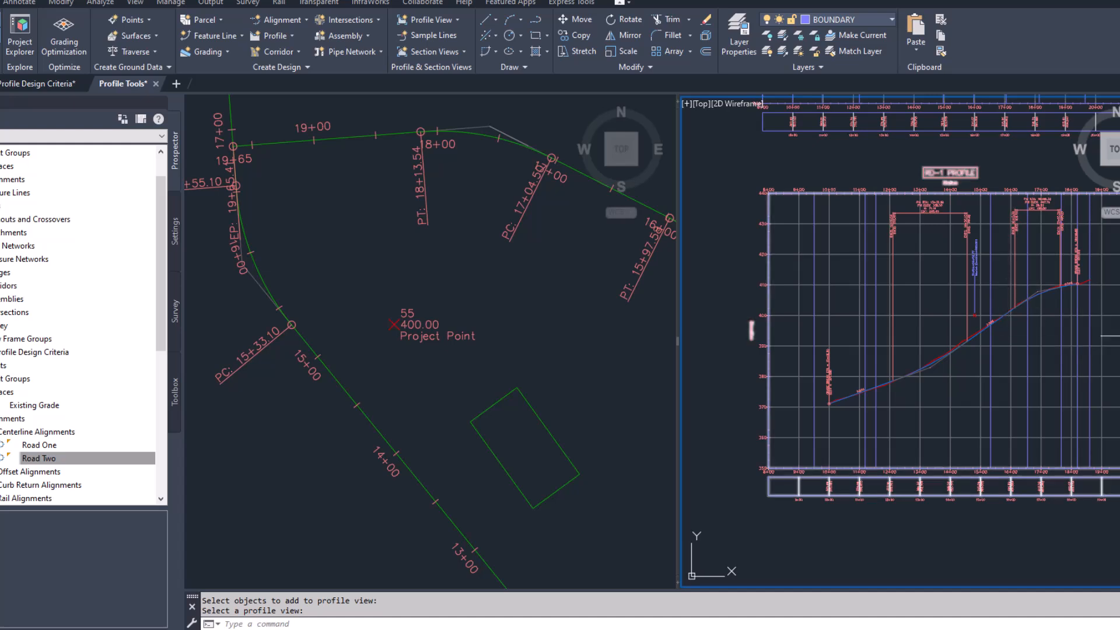
pyautogui.scroll(3, 915, 352)
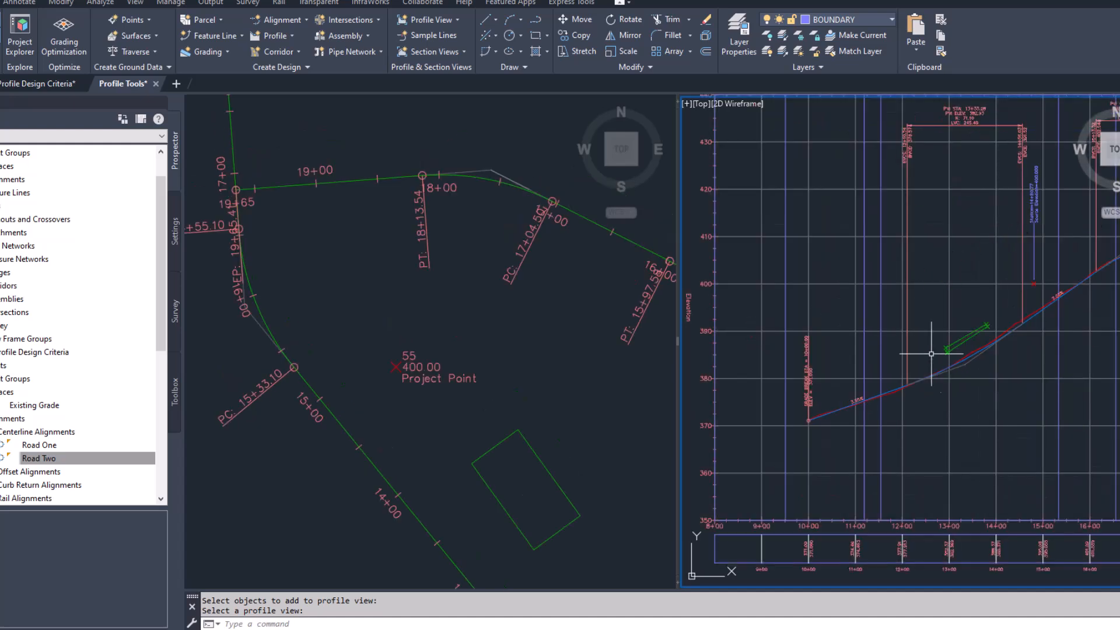
pyautogui.scroll(3, 987, 324)
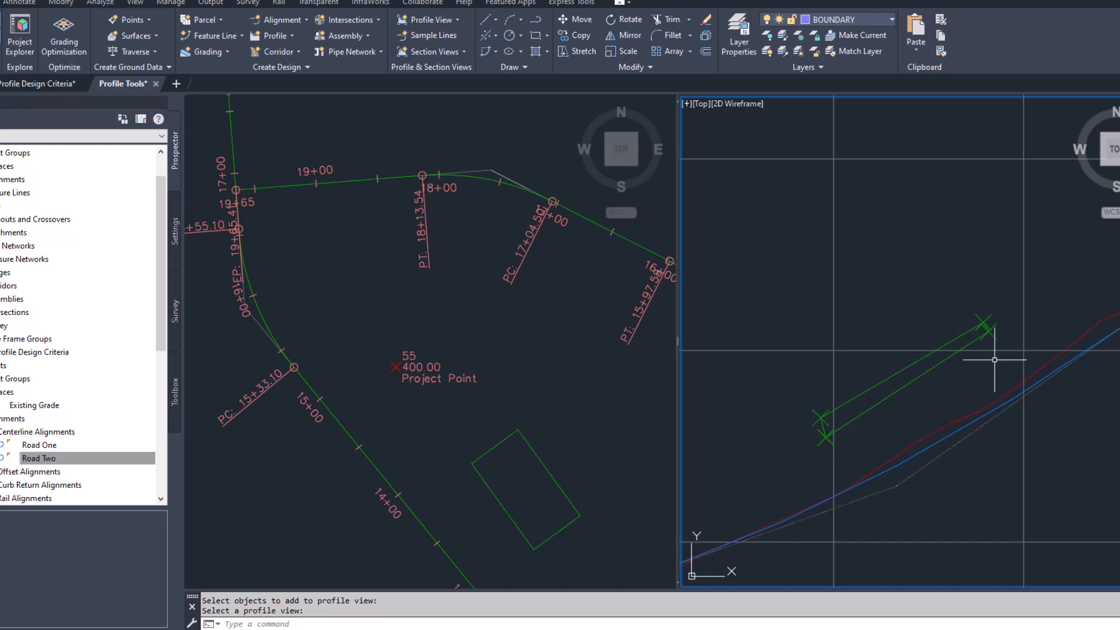
pyautogui.scroll(-2, 900, 381)
pyautogui.scroll(2, 908, 386)
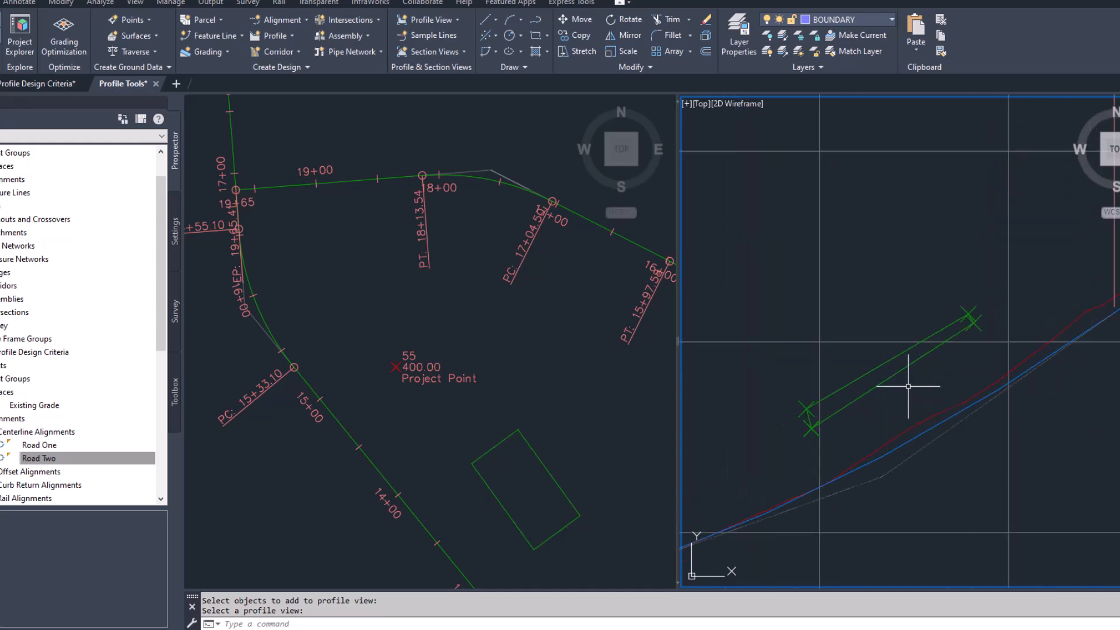
pyautogui.scroll(-5, 905, 378)
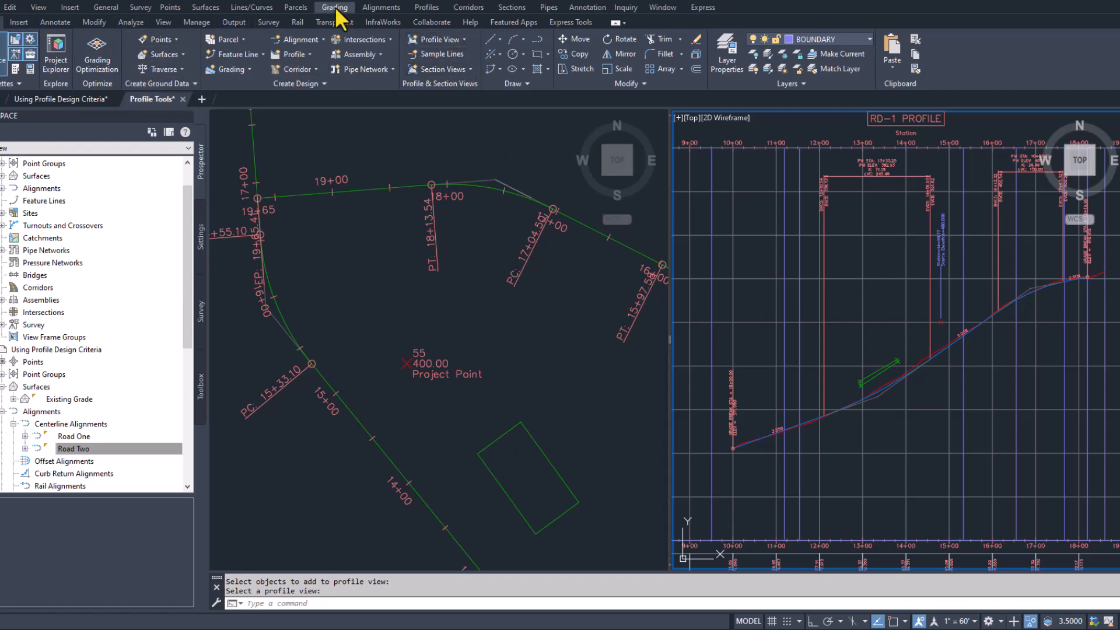
# Step: Inspect the station and elevation label of the projected point in the RD-1 profile view
pyautogui.click(464, 40)
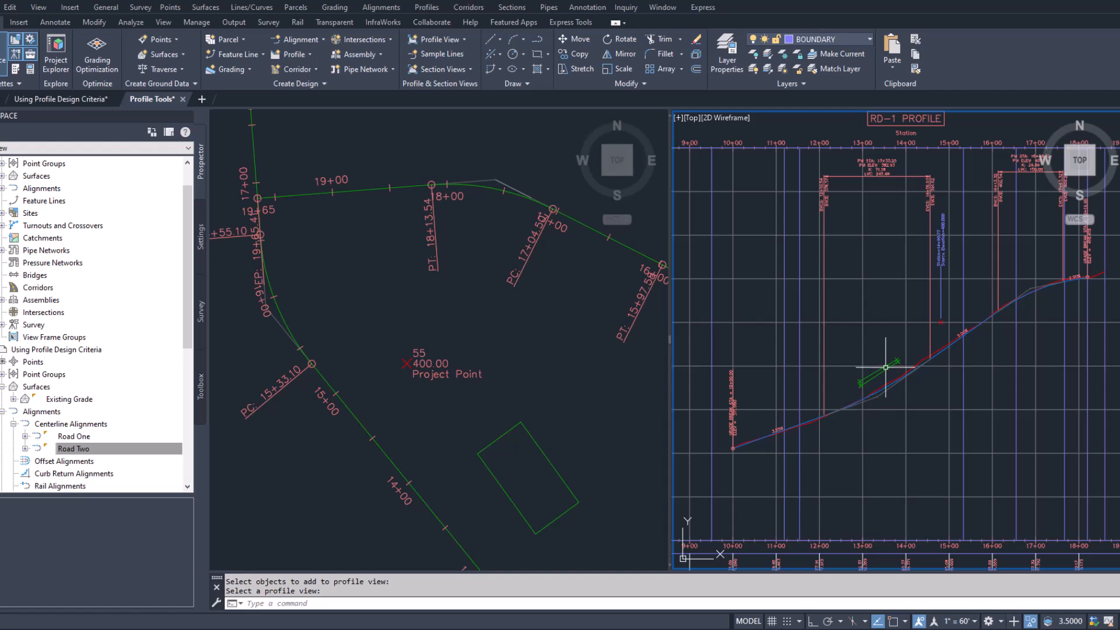
pyautogui.scroll(4, 939, 313)
pyautogui.scroll(5, 970, 311)
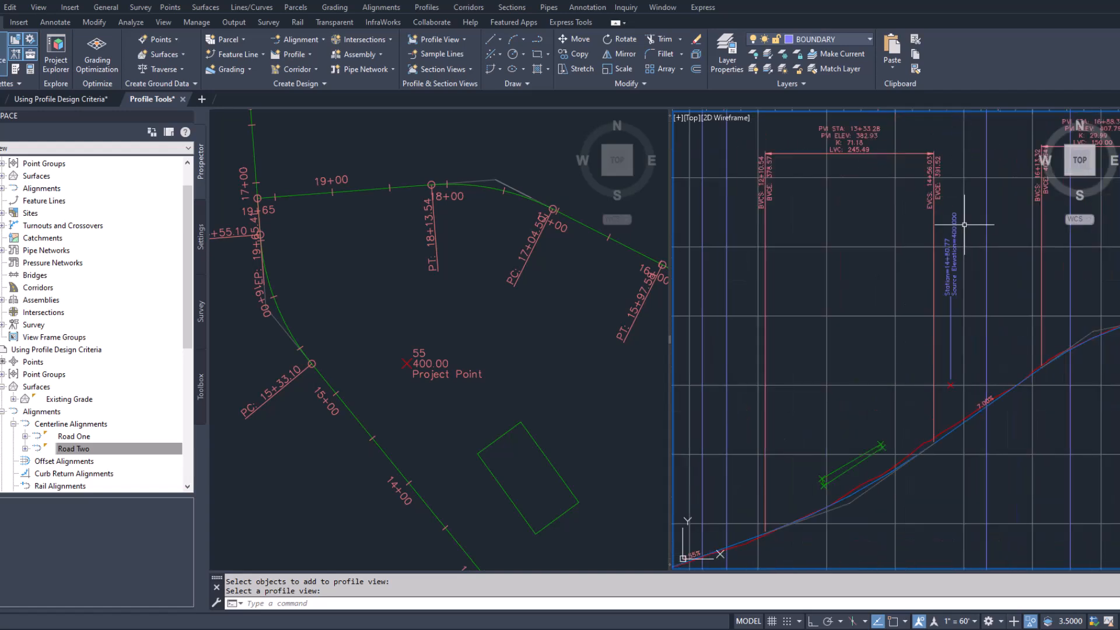
pyautogui.scroll(-5, 971, 283)
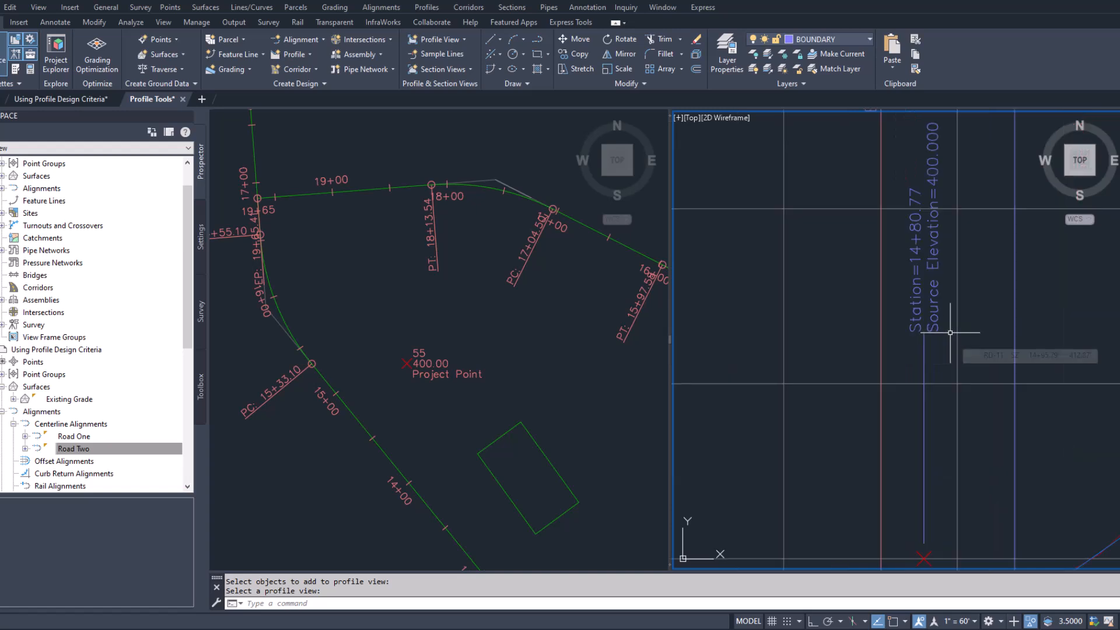
pyautogui.scroll(-2, 953, 245)
pyautogui.scroll(-2, 980, 333)
pyautogui.scroll(4, 980, 328)
pyautogui.scroll(-4, 964, 324)
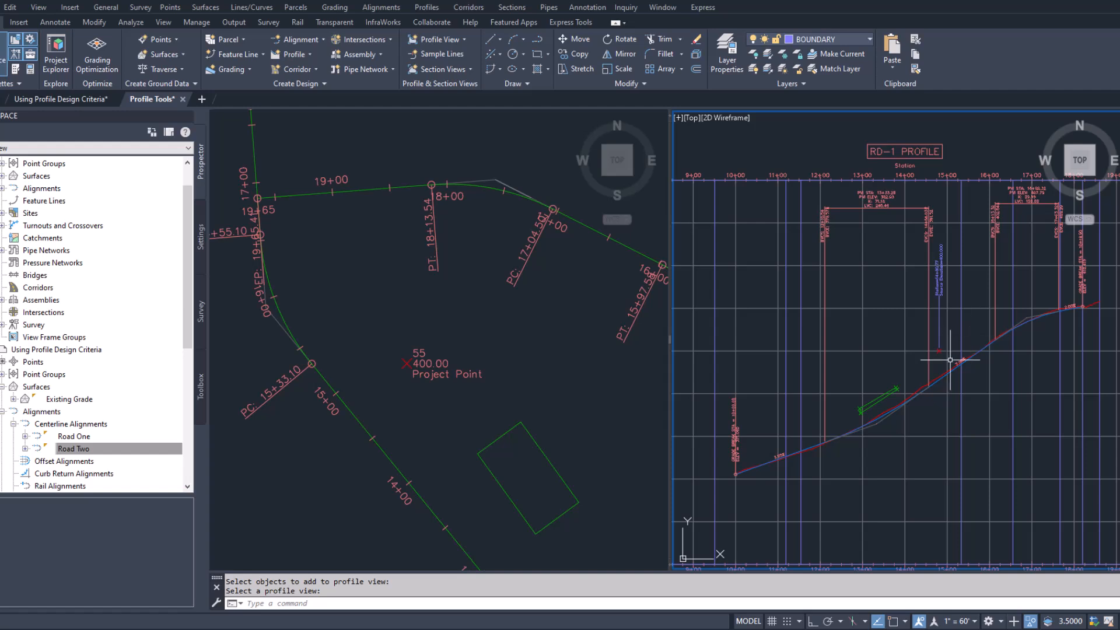